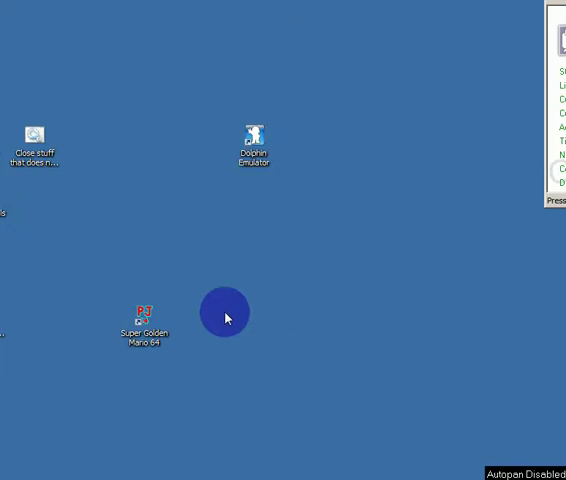
# Launch Super Golden Mario 64 in Project64 from its shortcut and nudge the window lower.
pyautogui.click(149, 322)
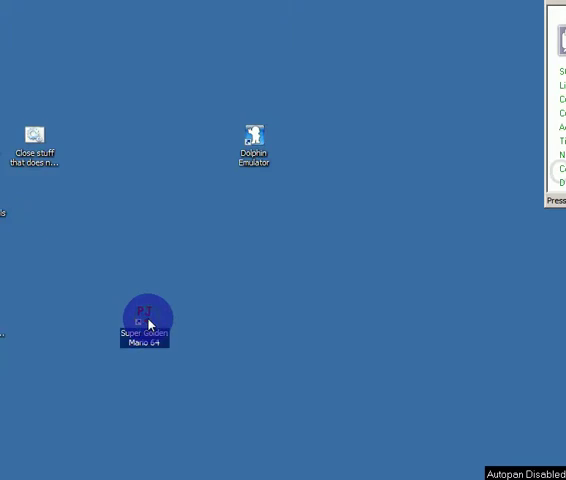
pyautogui.doubleClick(149, 322)
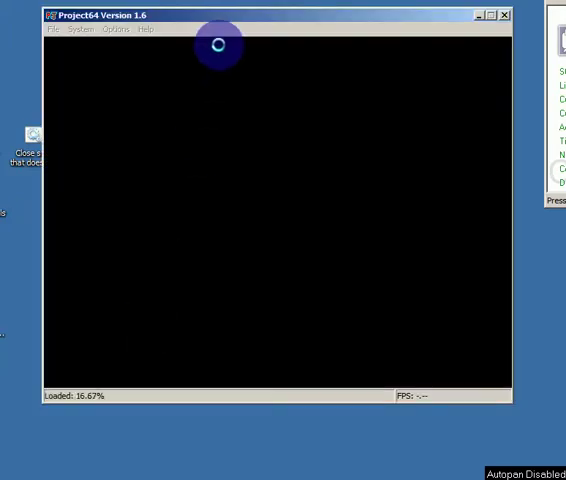
pyautogui.moveTo(224, 20); pyautogui.dragTo(222, 38)
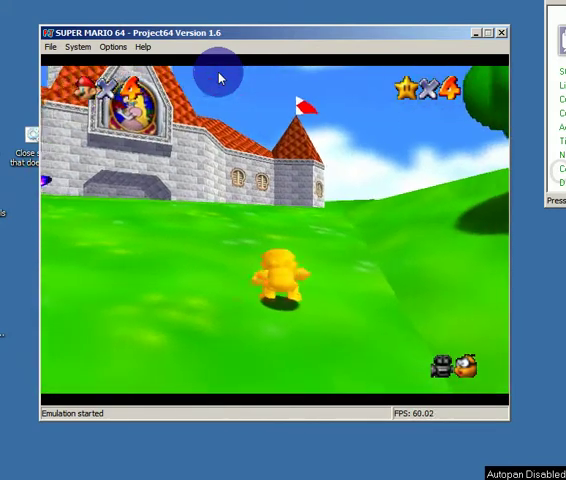
# Open the System > Cheats window, then use System > Reset to restart the game.
pyautogui.click(70, 48)
pyautogui.click(91, 200)
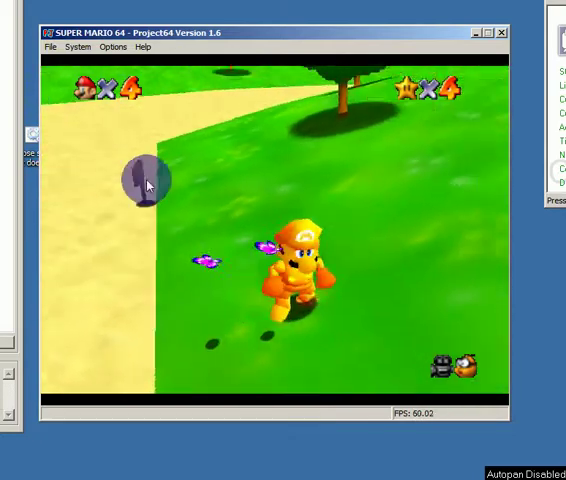
pyautogui.click(77, 47)
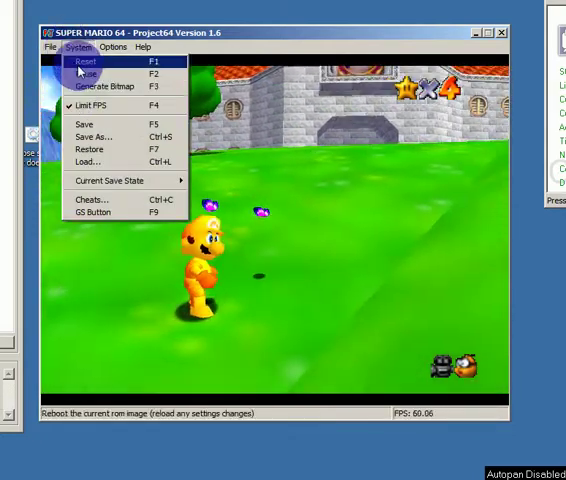
pyautogui.press('Escape')
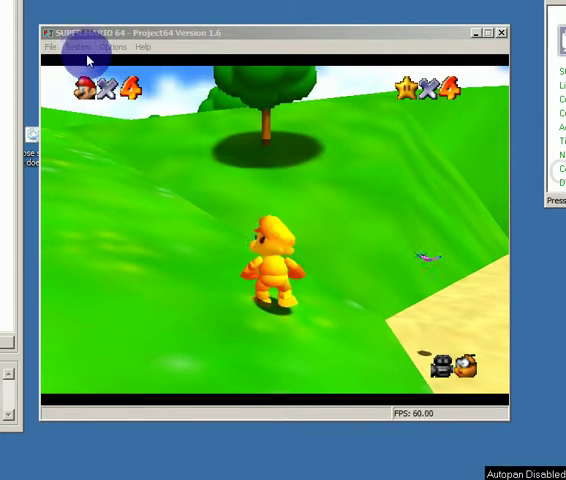
pyautogui.click(78, 47)
pyautogui.click(85, 60)
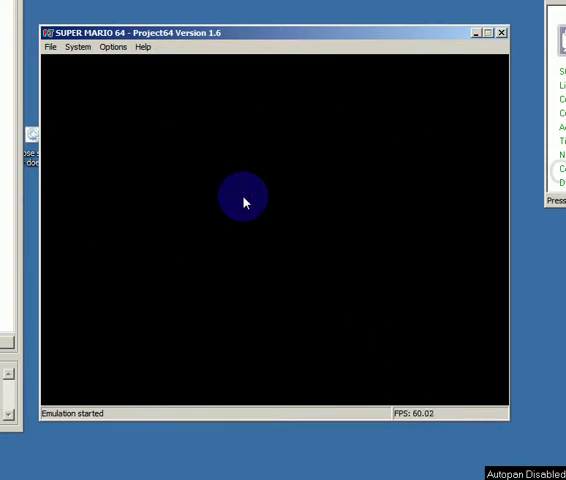
# Skip the Super Mario 64 title screen to the Select File screen.
pyautogui.press('Return')
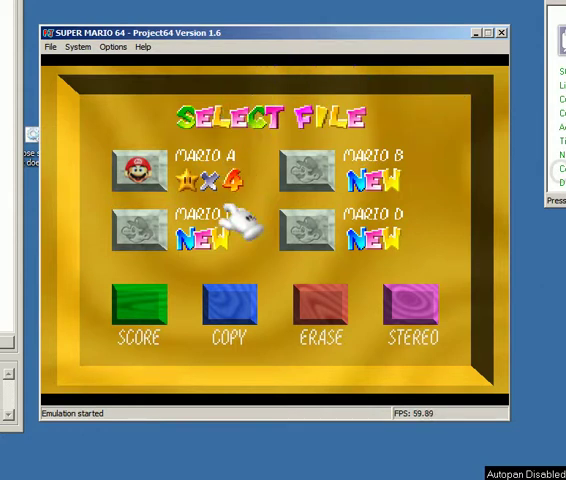
# Start save file Mario A and run gold Mario across the sand and hillside toward the castle.
pyautogui.press('x')
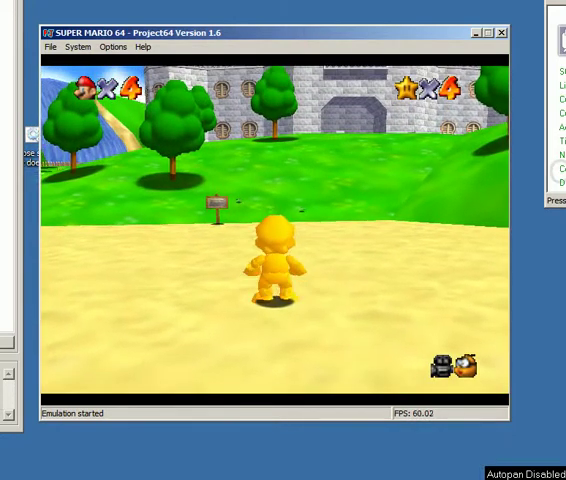
pyautogui.press('Right')
pyautogui.press('Left')
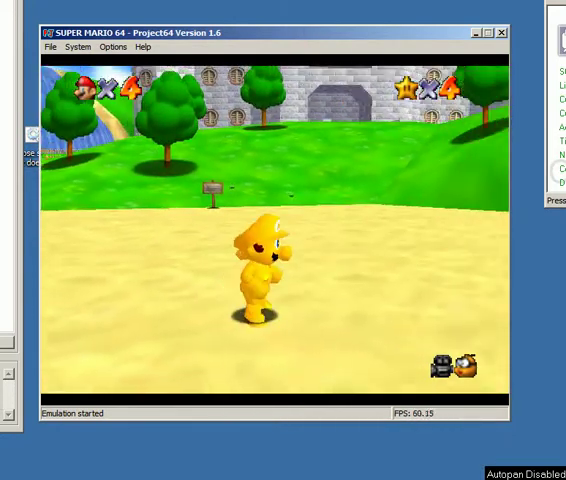
pyautogui.press('Down')
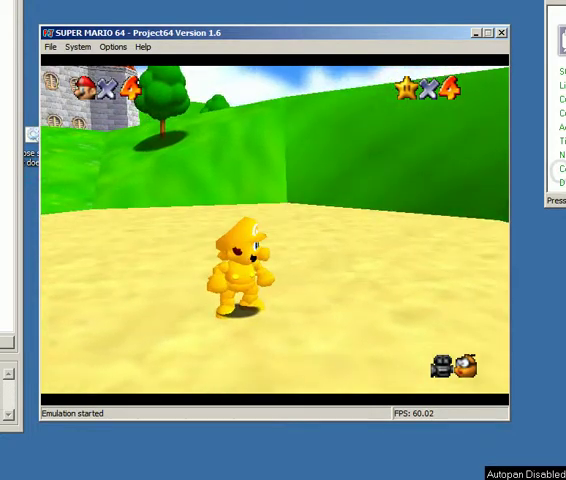
pyautogui.press('Left')
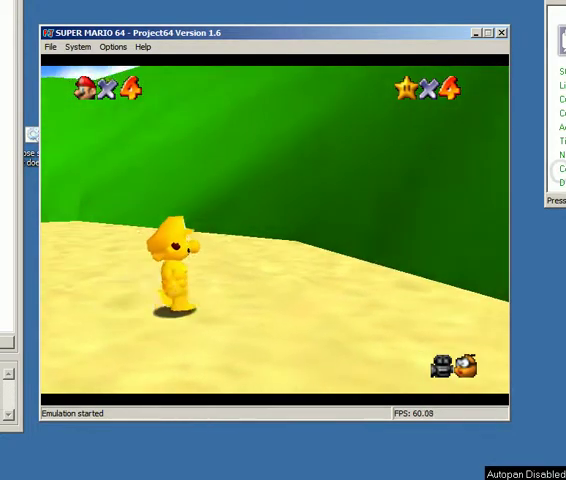
pyautogui.press('Right')
pyautogui.press('Up')
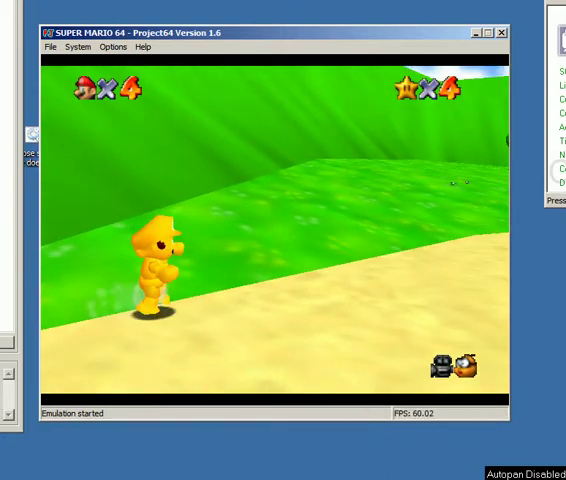
pyautogui.press('Down')
pyautogui.press('Down')
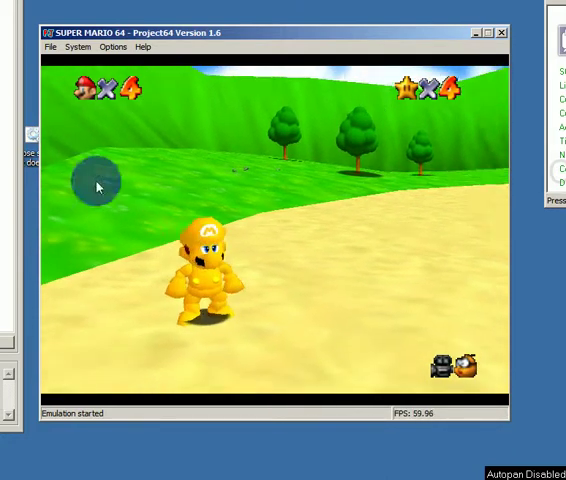
pyautogui.press('Down')
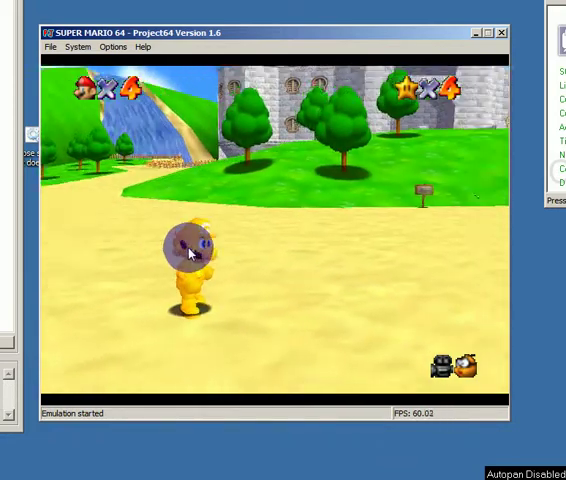
# Run Mario over the ramp and along the castle wall, then through the door.
pyautogui.press('Up')
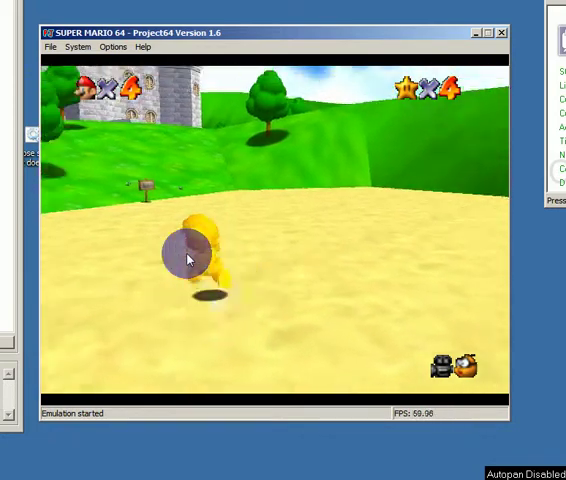
pyautogui.press('Up')
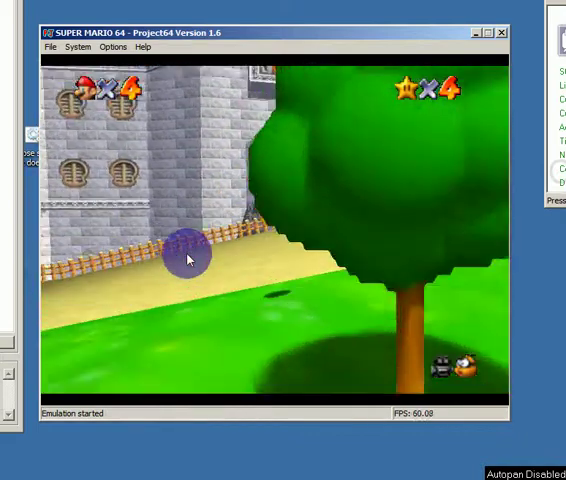
pyautogui.press('Up')
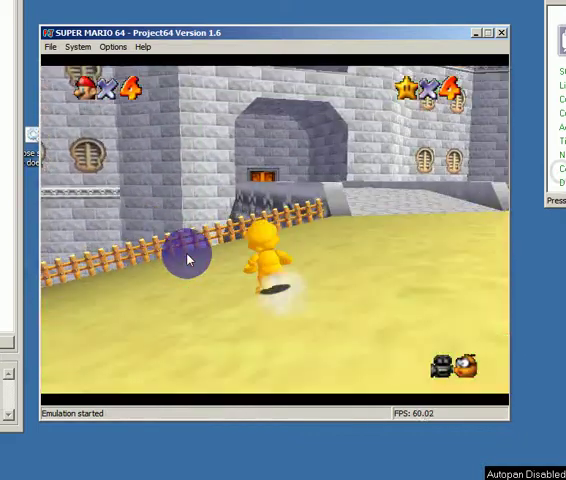
pyautogui.press('Up')
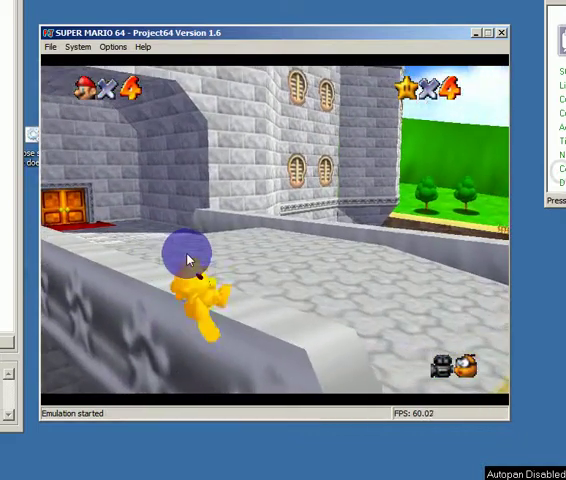
pyautogui.press('Up')
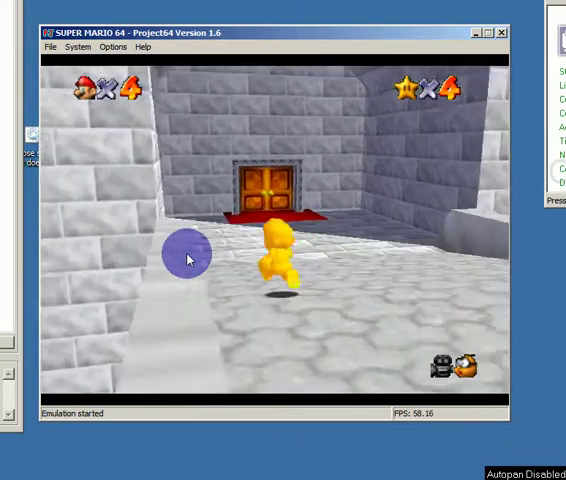
pyautogui.press('Up')
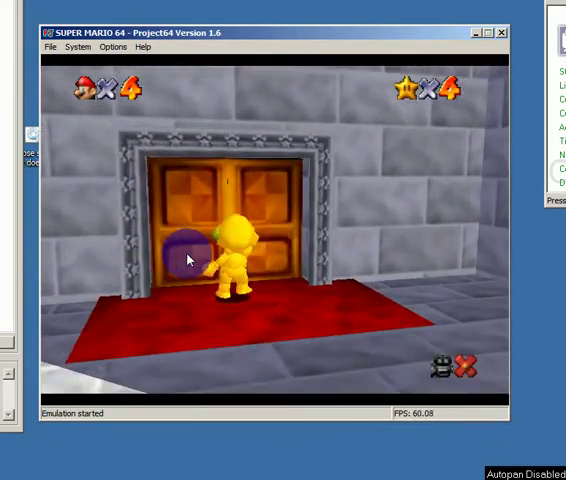